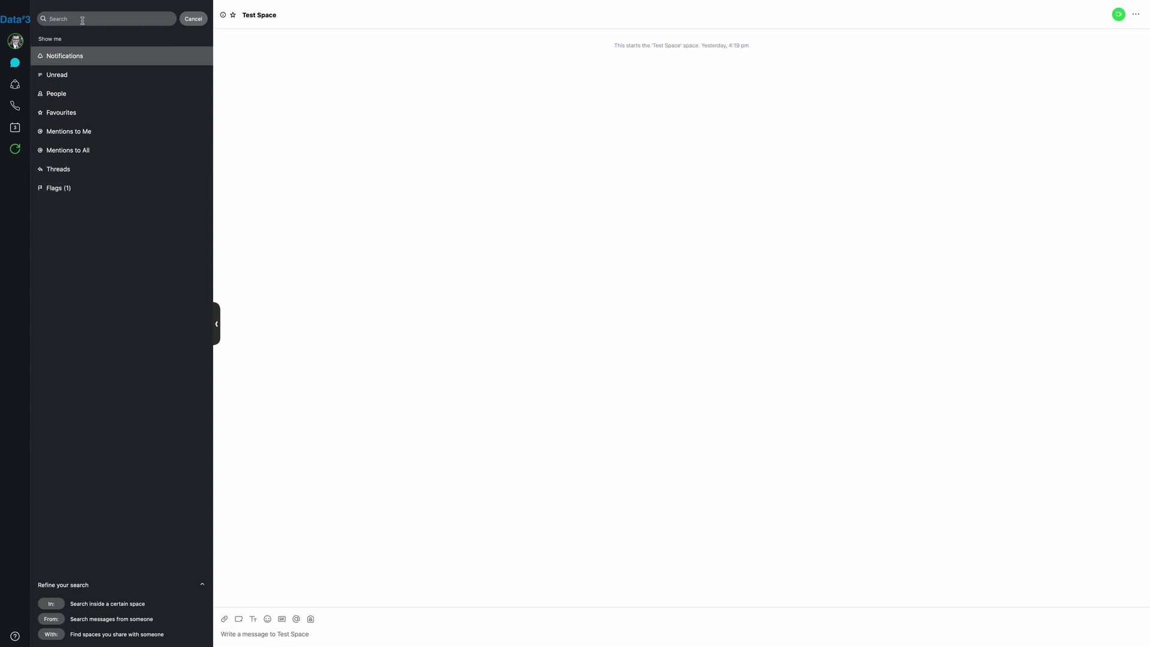
type("aweso")
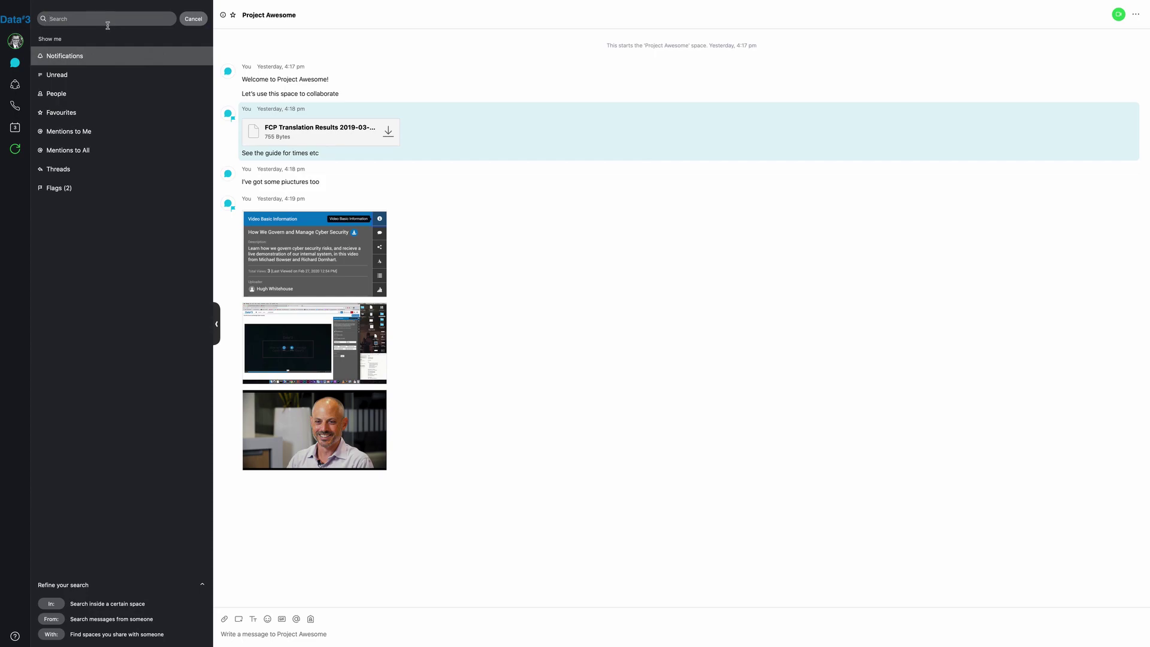
- Show the Flags list with the flagged screenshot and FCP Translation Results file
left_click(66, 188)
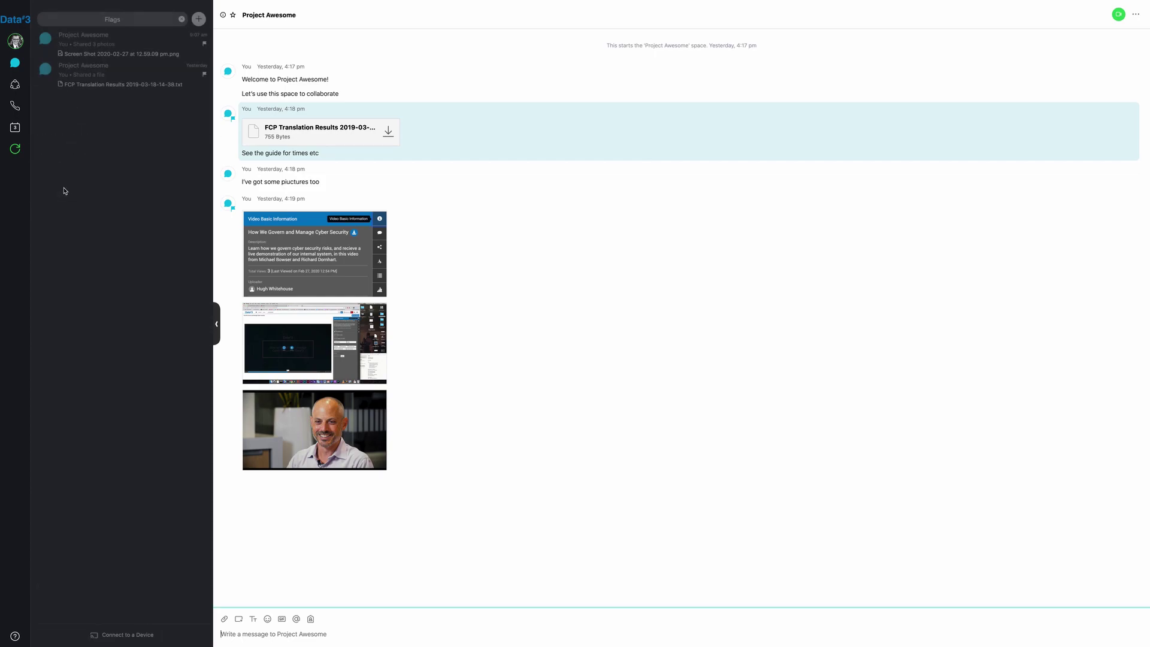